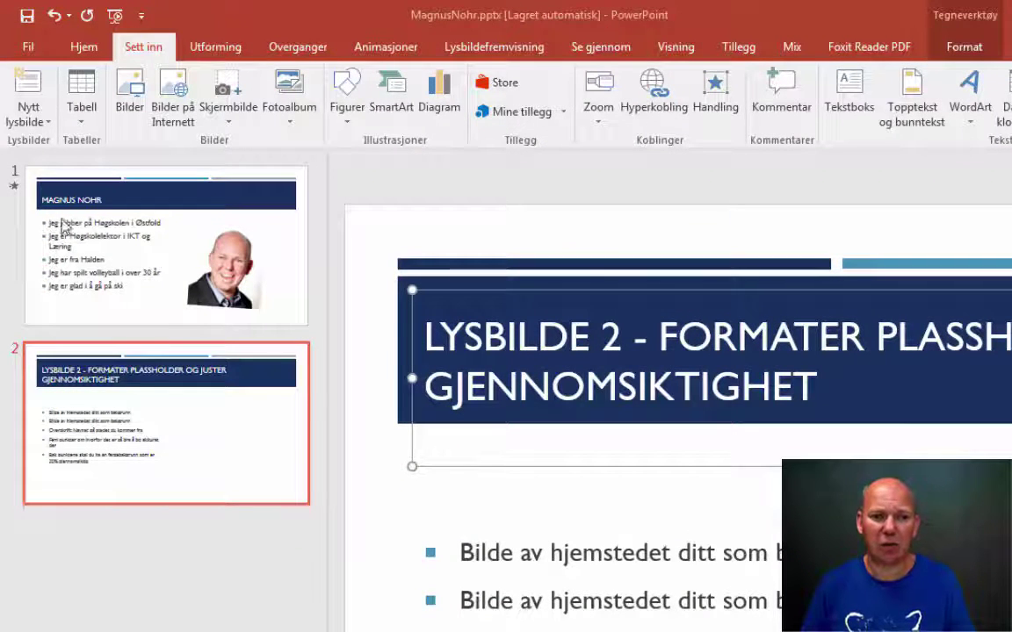
# Add a new slide 3 after slide 2
pyautogui.click(27, 88)
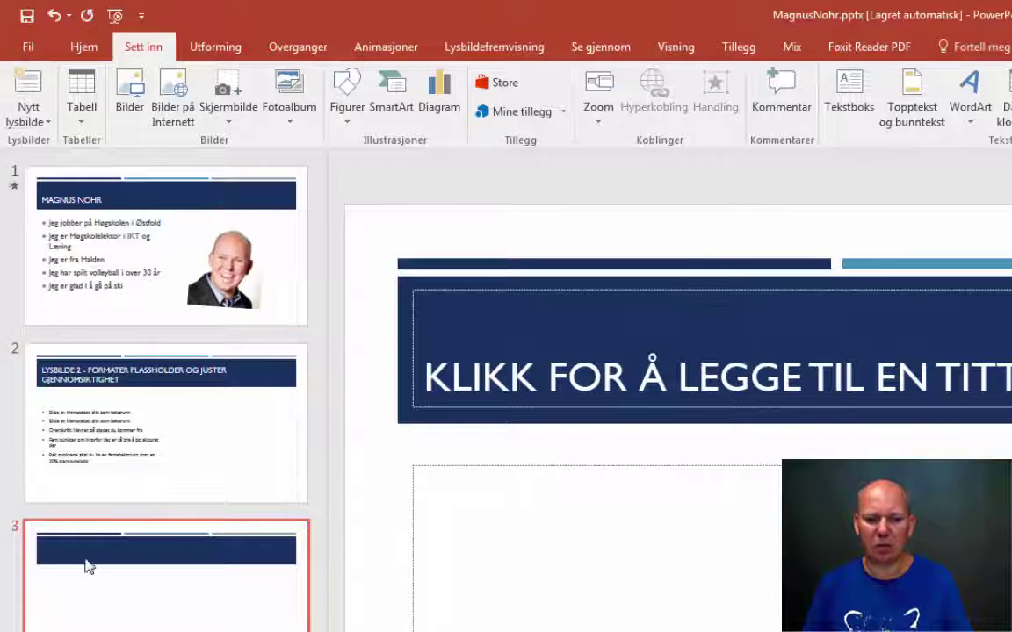
pyautogui.click(86, 564)
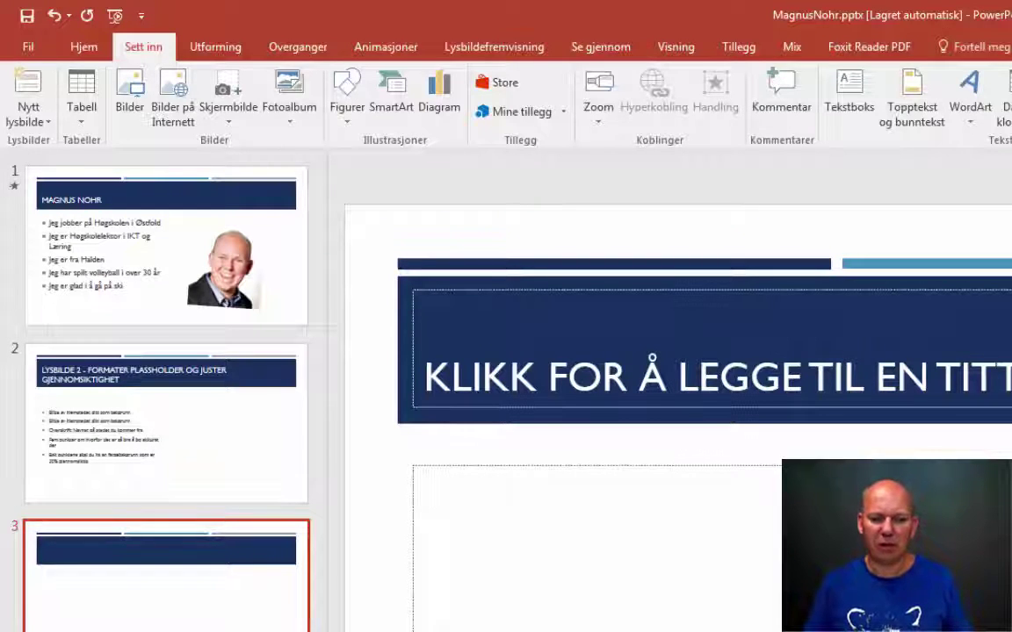
pyautogui.click(167, 512)
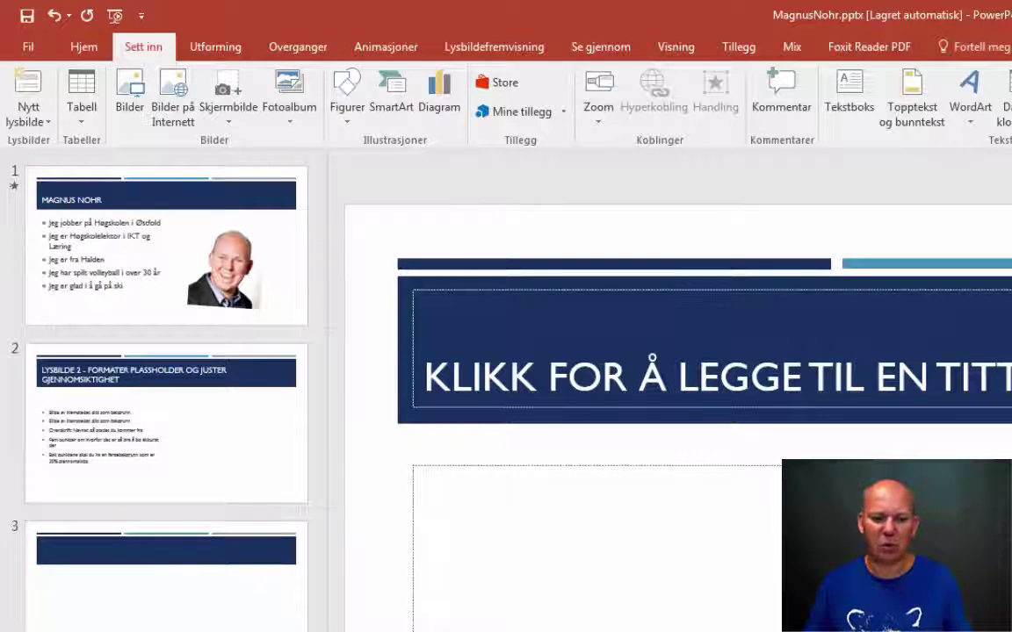
# Add slide 4 after slide 3 and keep its Tittel og innhold layout
pyautogui.click(40, 124)
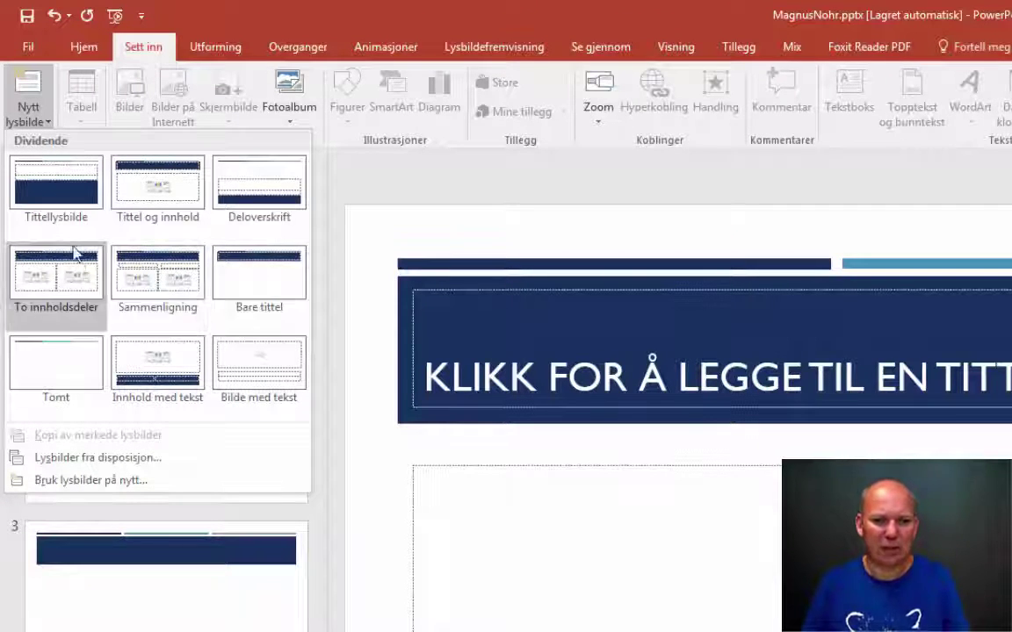
pyautogui.click(375, 203)
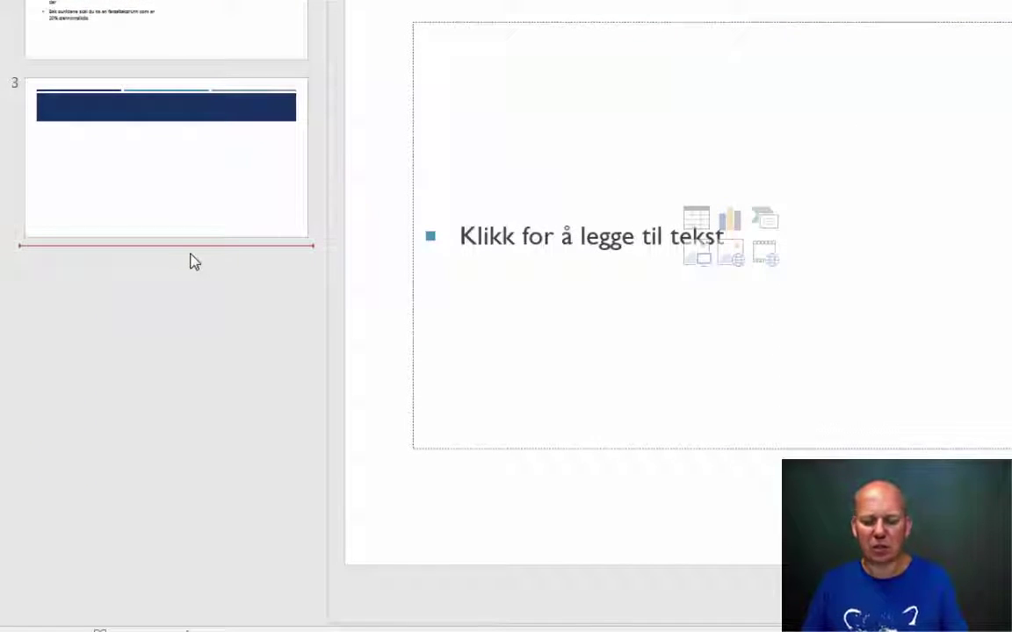
pyautogui.press('Return')
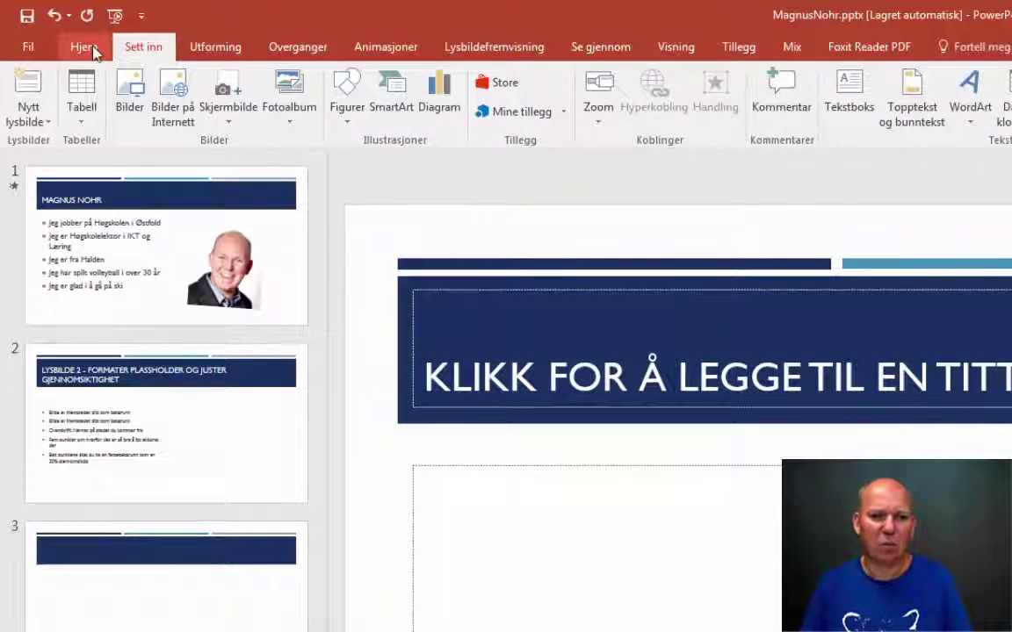
pyautogui.click(91, 46)
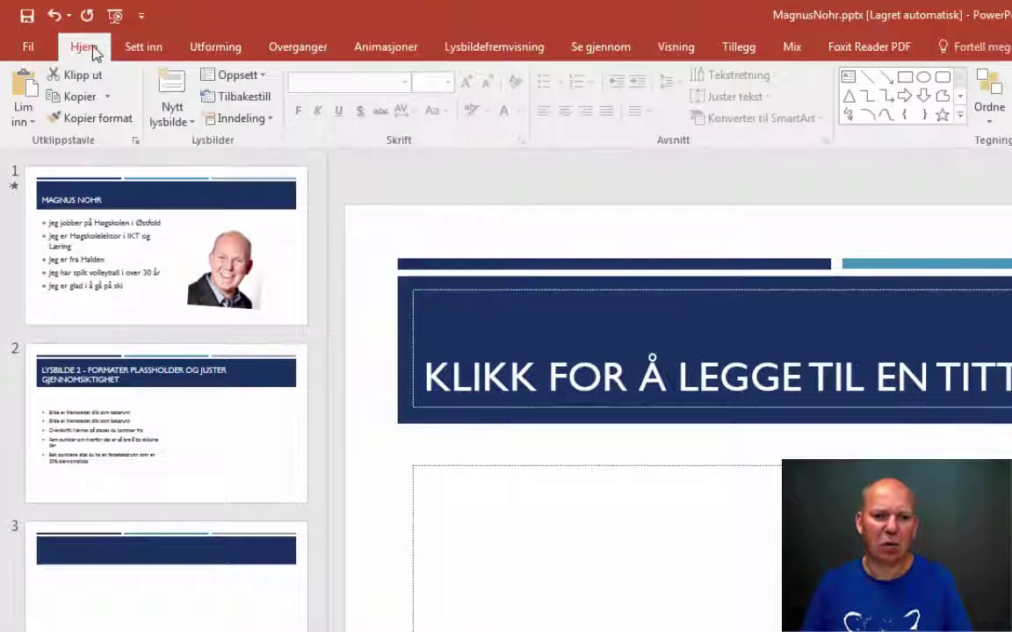
pyautogui.click(254, 77)
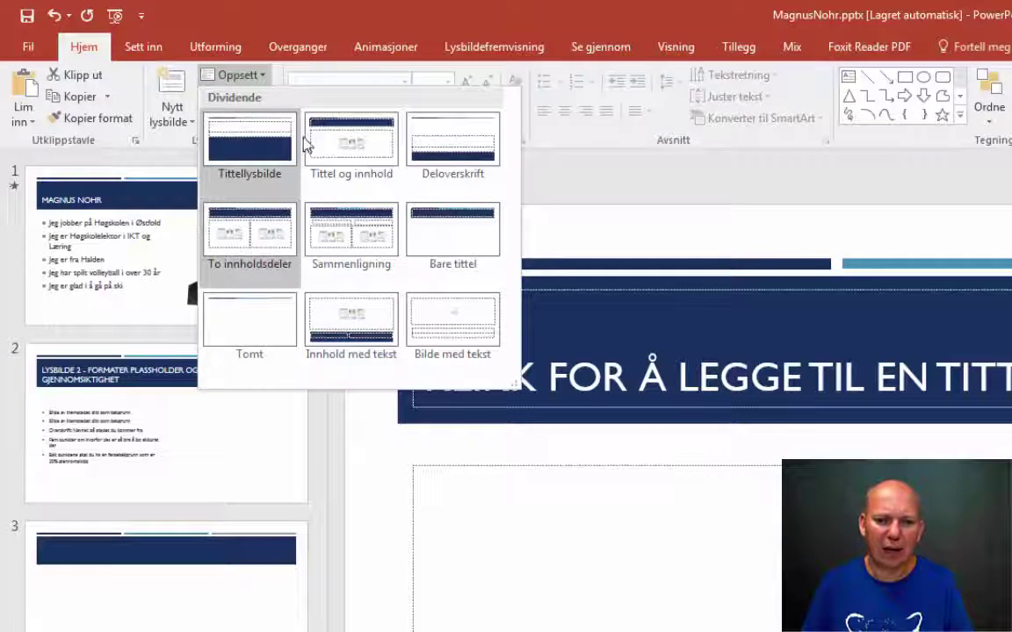
pyautogui.click(375, 151)
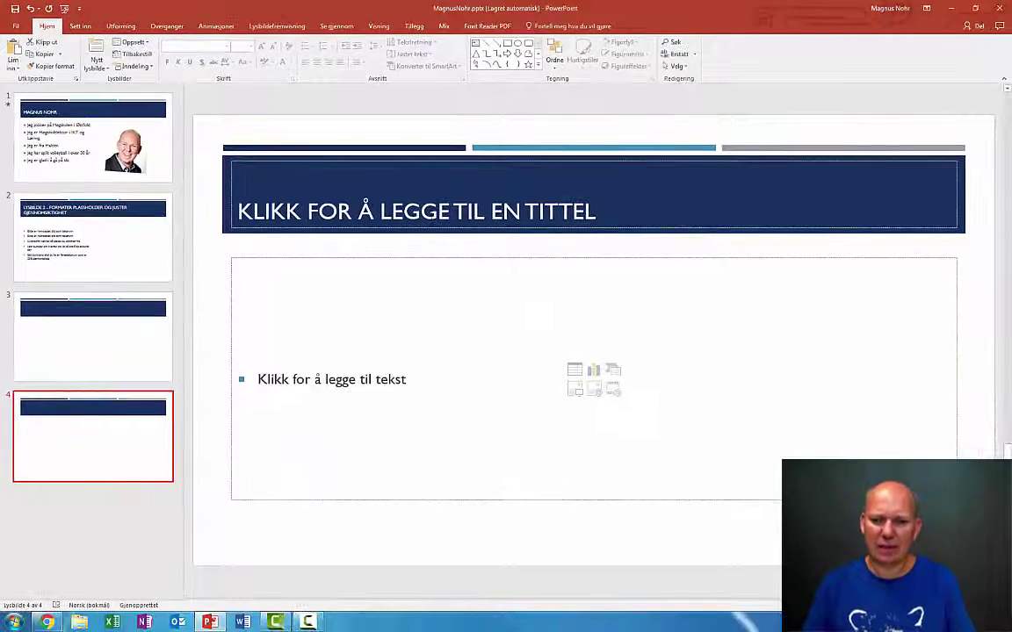
# Enter 'HALDEN' in slide 4's title placeholder
pyautogui.click(239, 211)
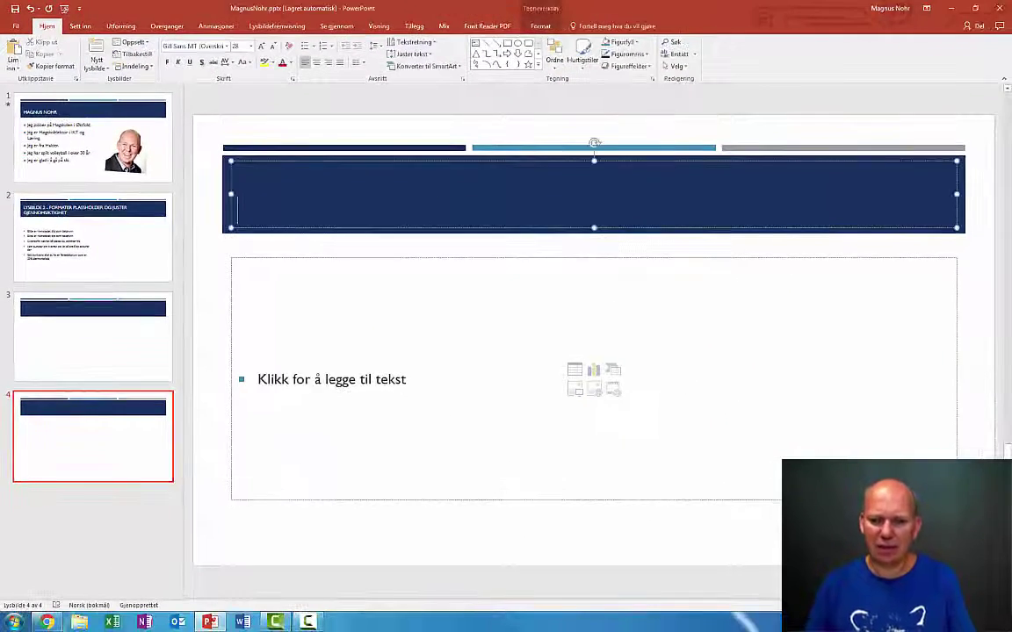
pyautogui.write('HALDE')
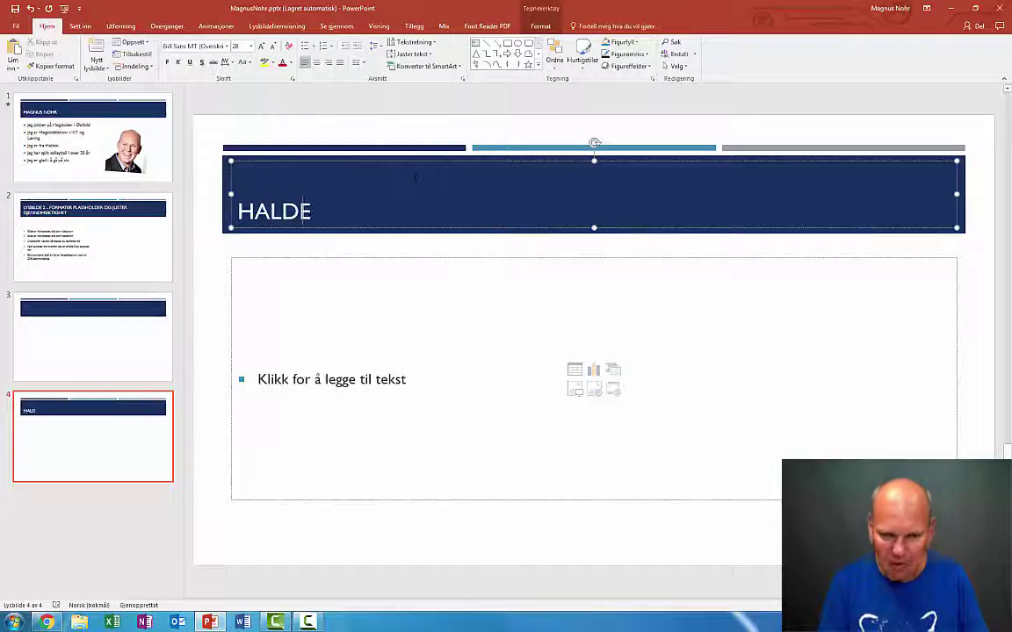
pyautogui.write('N')
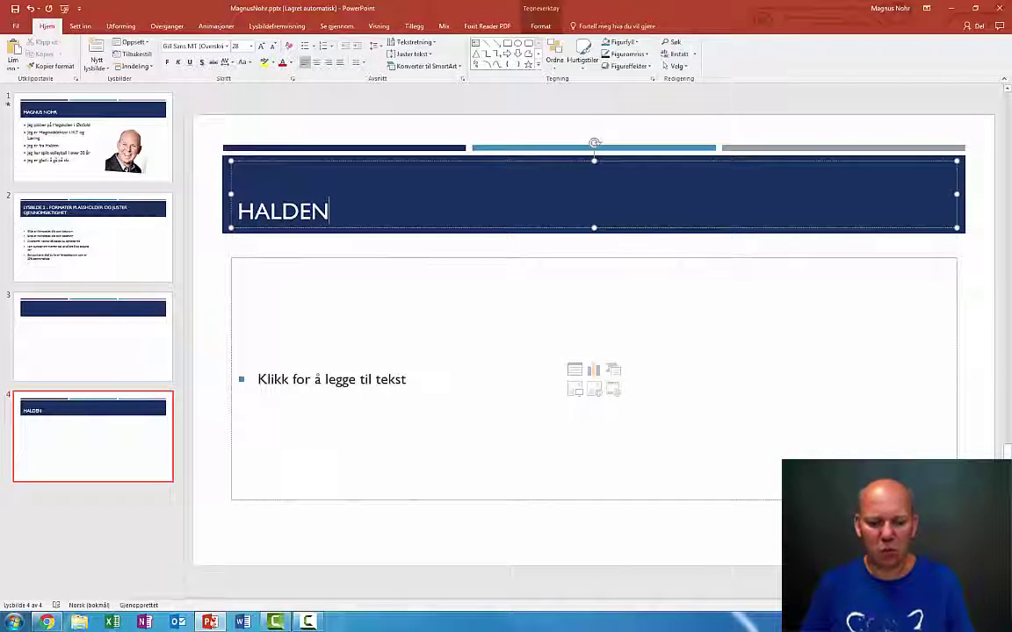
pyautogui.moveTo(54, 624)
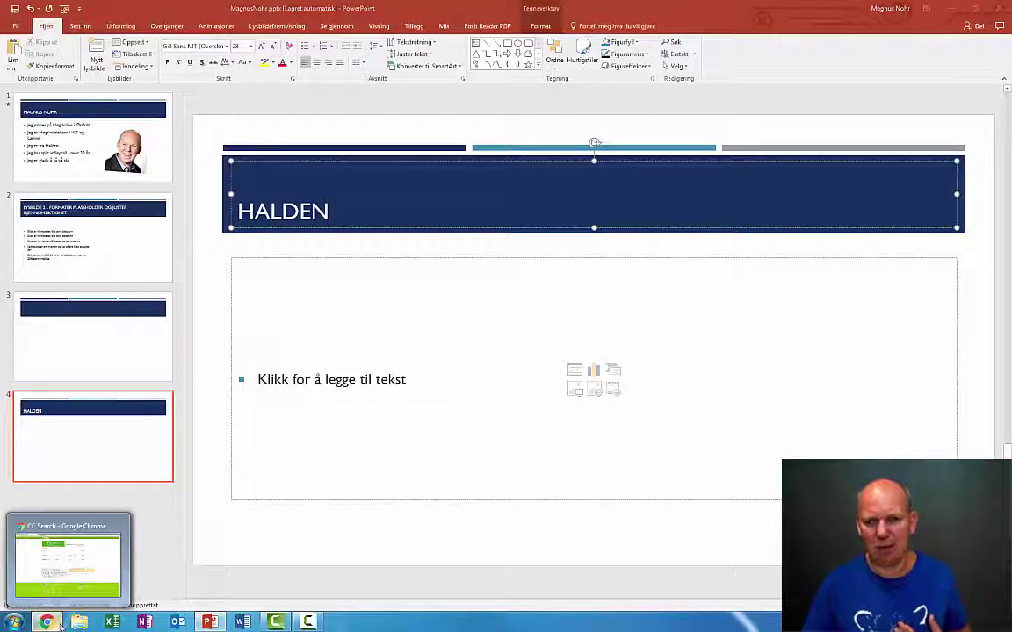
# In CC Search, clear the commercial-use and modify/adapt requirements for the Halden query
pyautogui.click(51, 558)
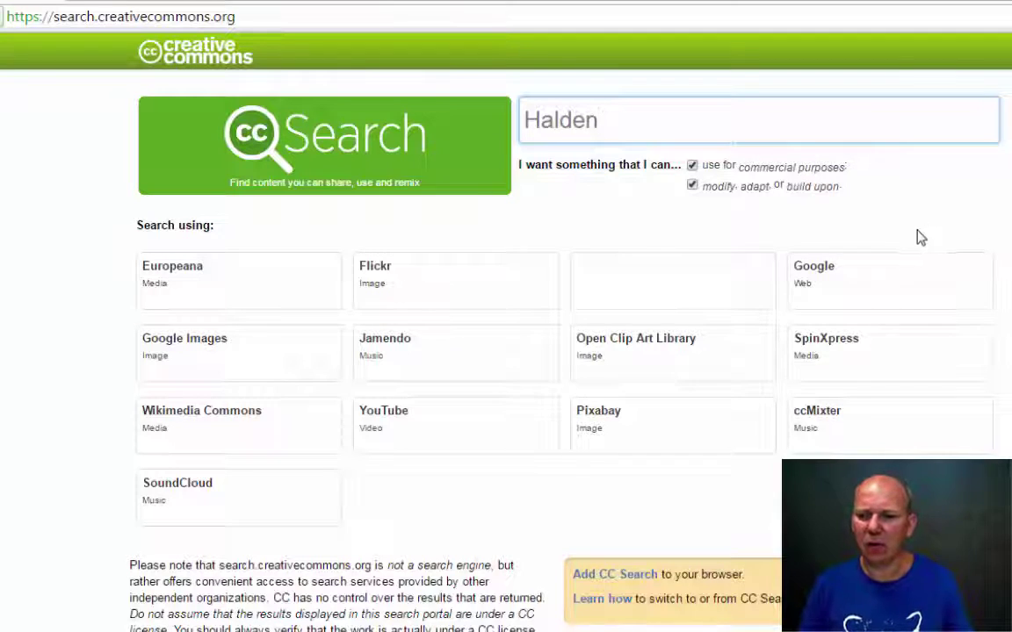
pyautogui.click(692, 185)
pyautogui.click(693, 168)
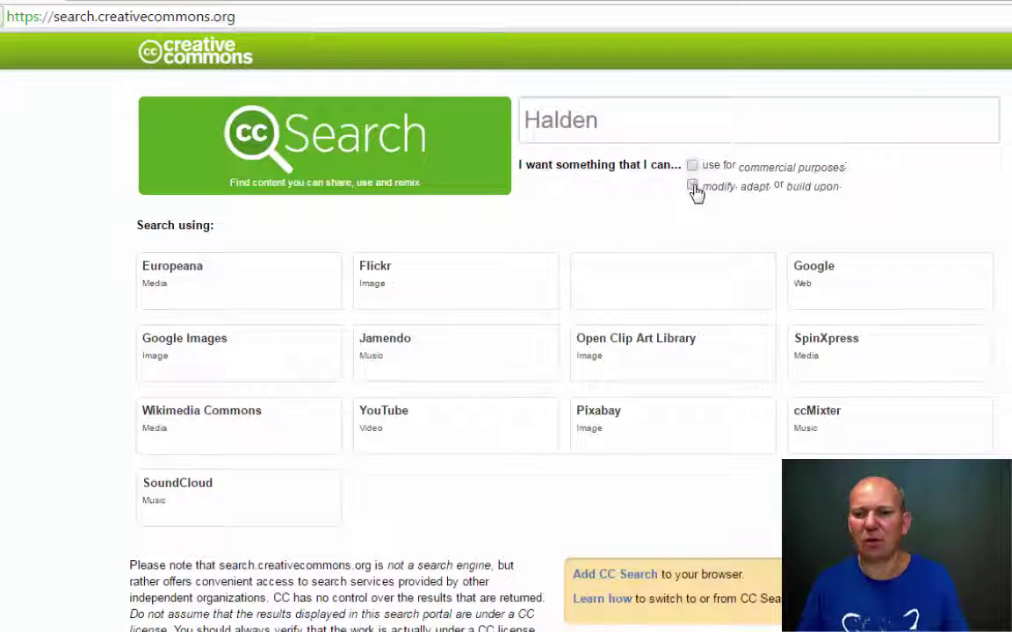
pyautogui.click(693, 187)
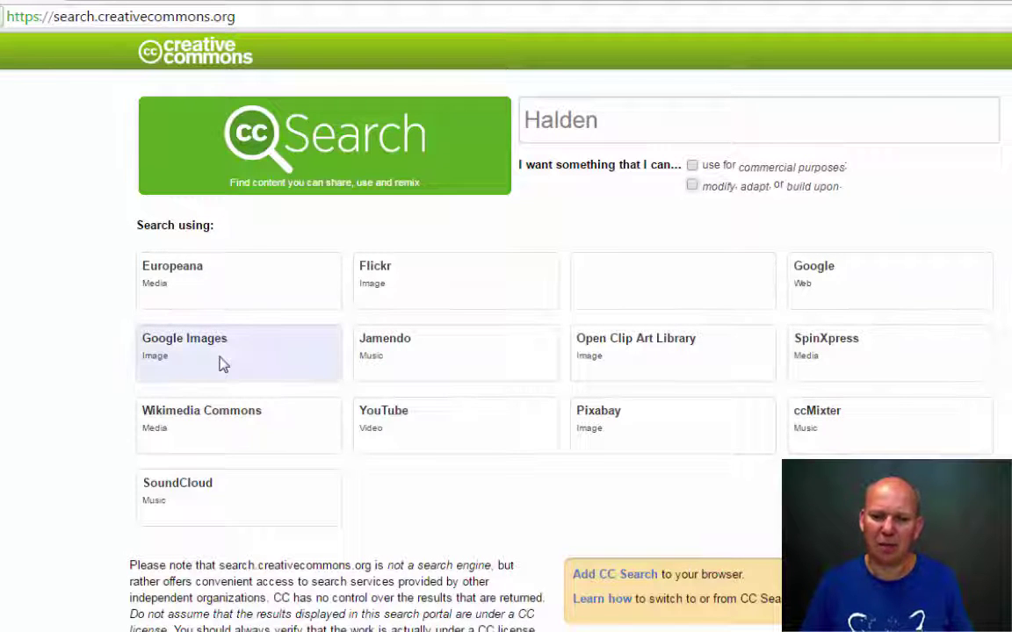
# Search Halden on Google Images and open the aerial town-and-harbour photo full size
pyautogui.click(197, 361)
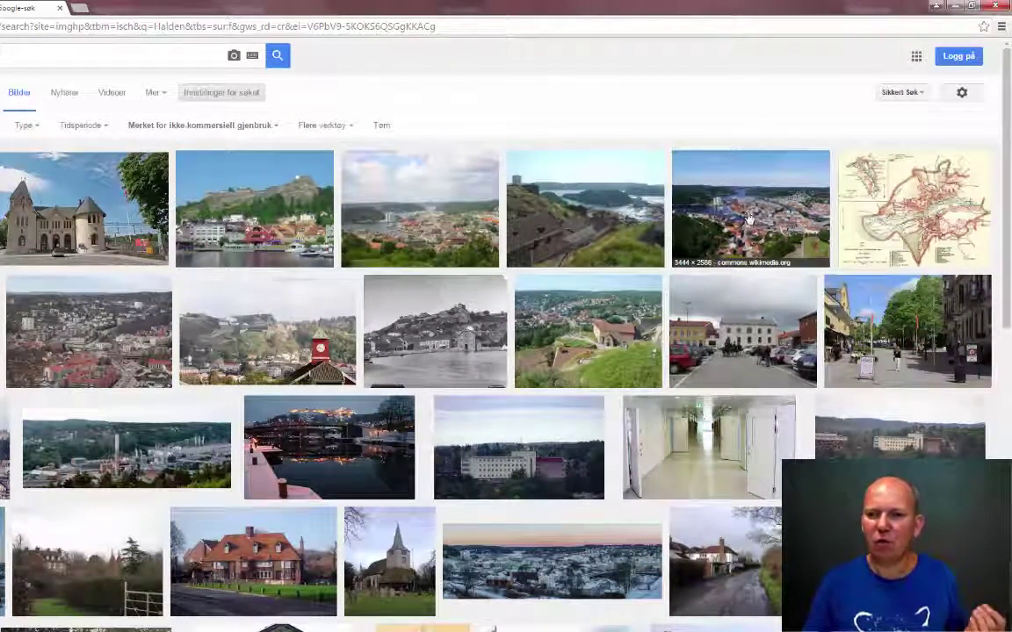
pyautogui.click(754, 216)
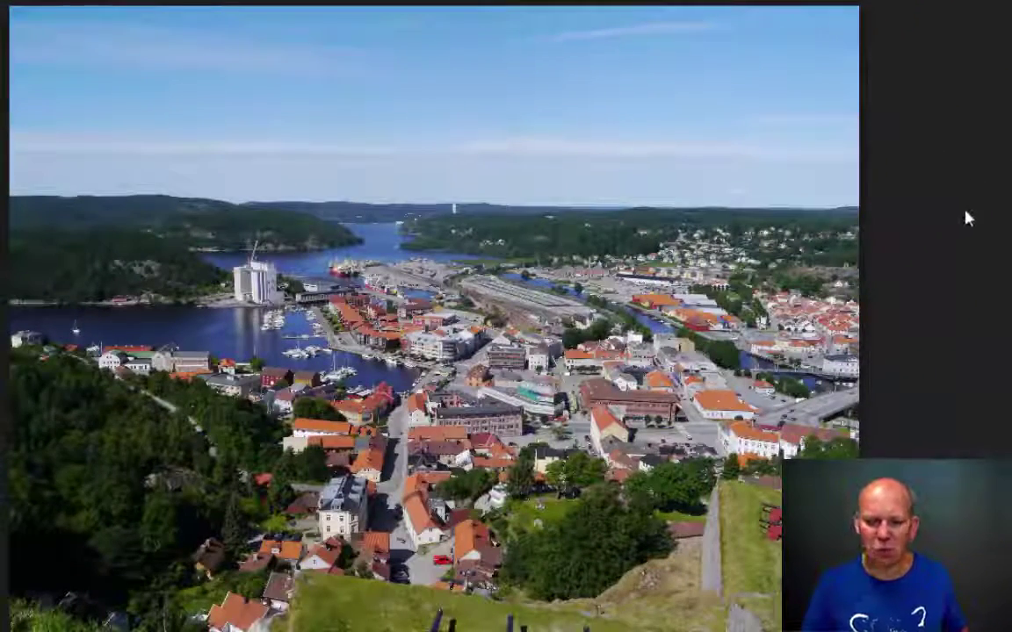
# Save the aerial photo as the JPEG 'Blick_auf_Halden_2' in the Bilder library
pyautogui.rightClick(415, 113)
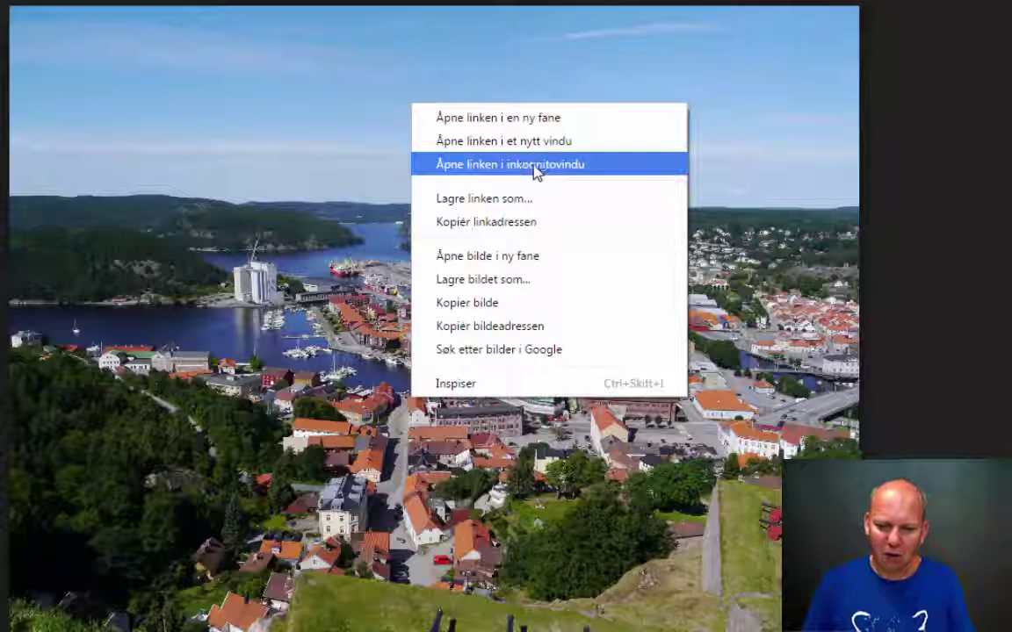
pyautogui.click(542, 290)
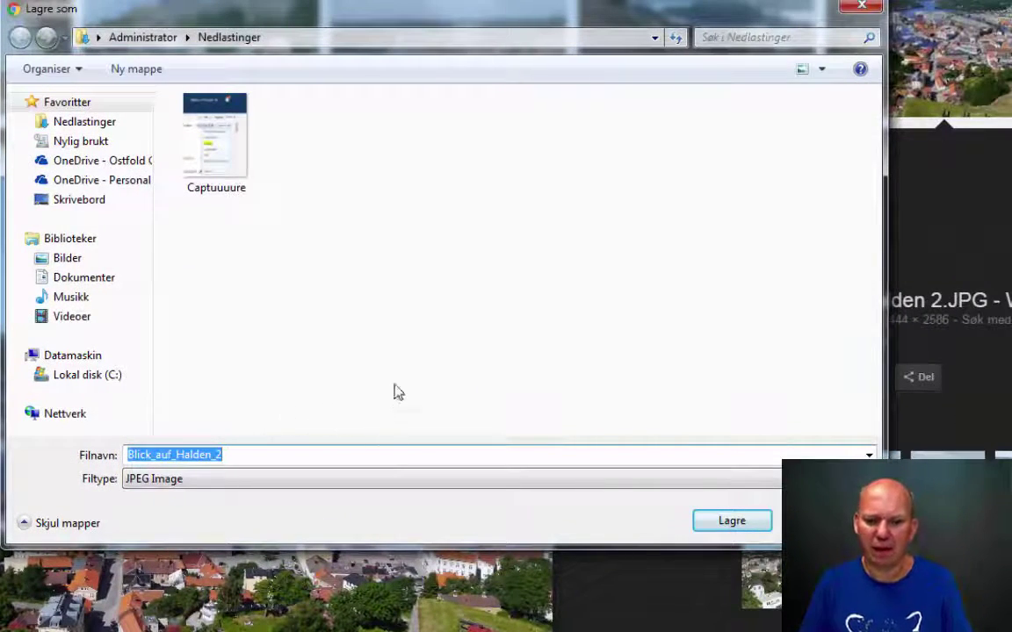
pyautogui.click(68, 261)
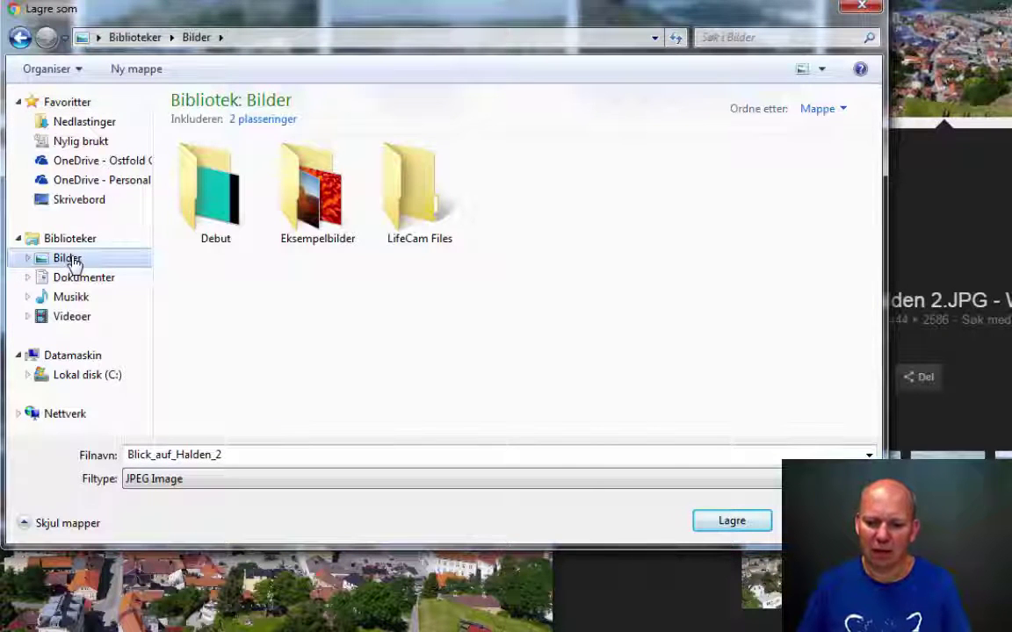
pyautogui.doubleClick(186, 455)
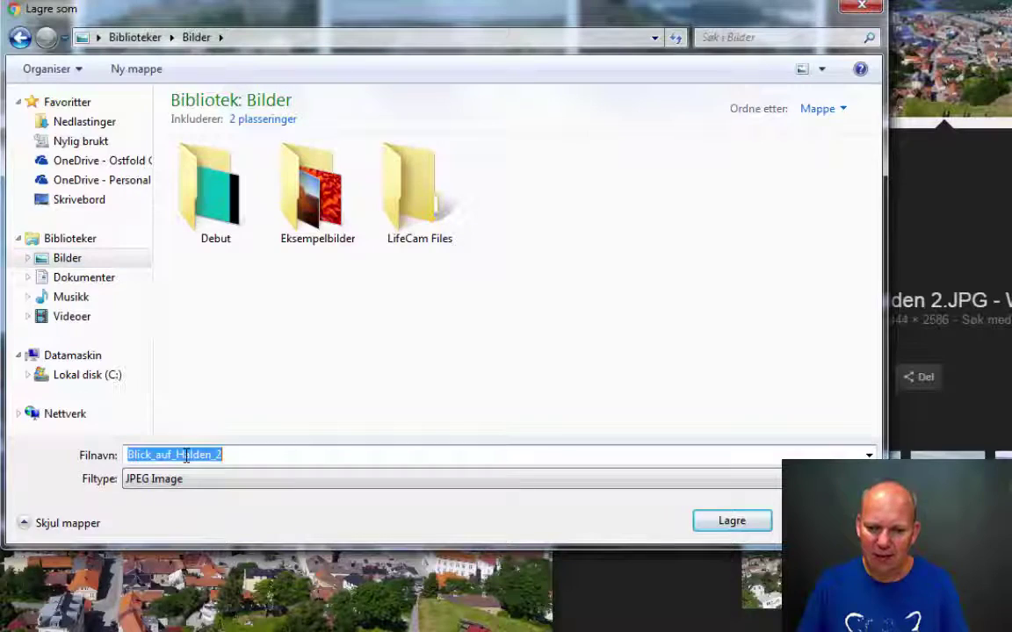
pyautogui.click(729, 527)
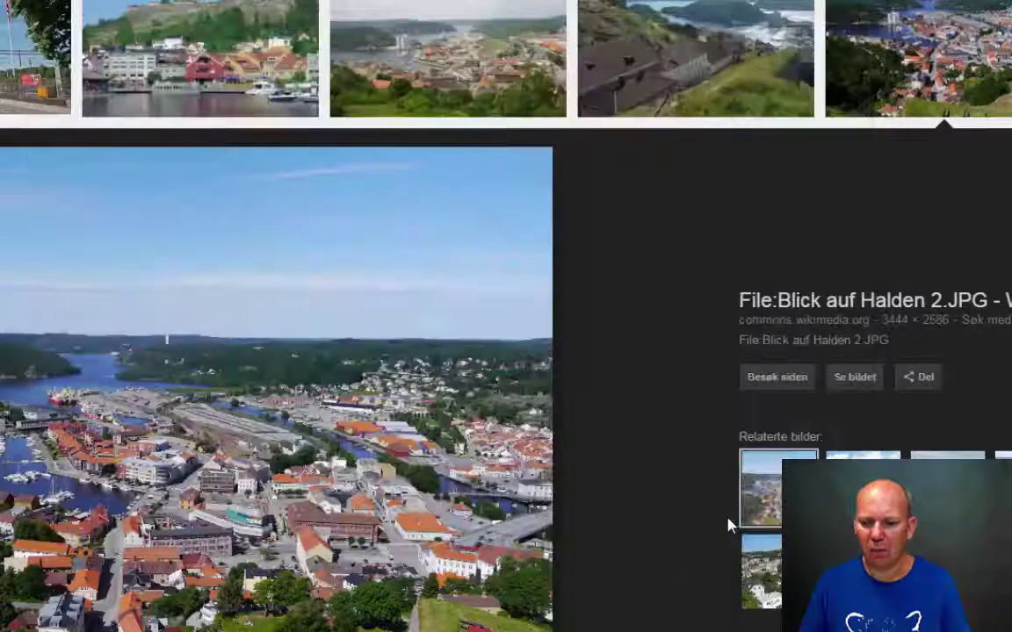
# Open Formater bakgrunn from the HALDEN slide's right-click menu
pyautogui.scroll(-2, 729, 525)
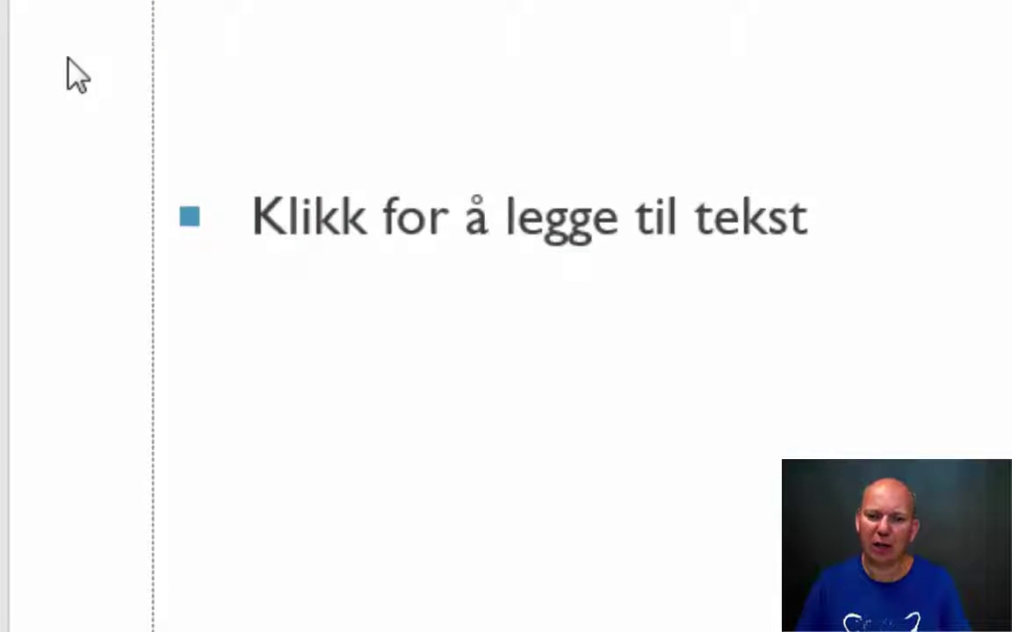
pyautogui.rightClick(69, 61)
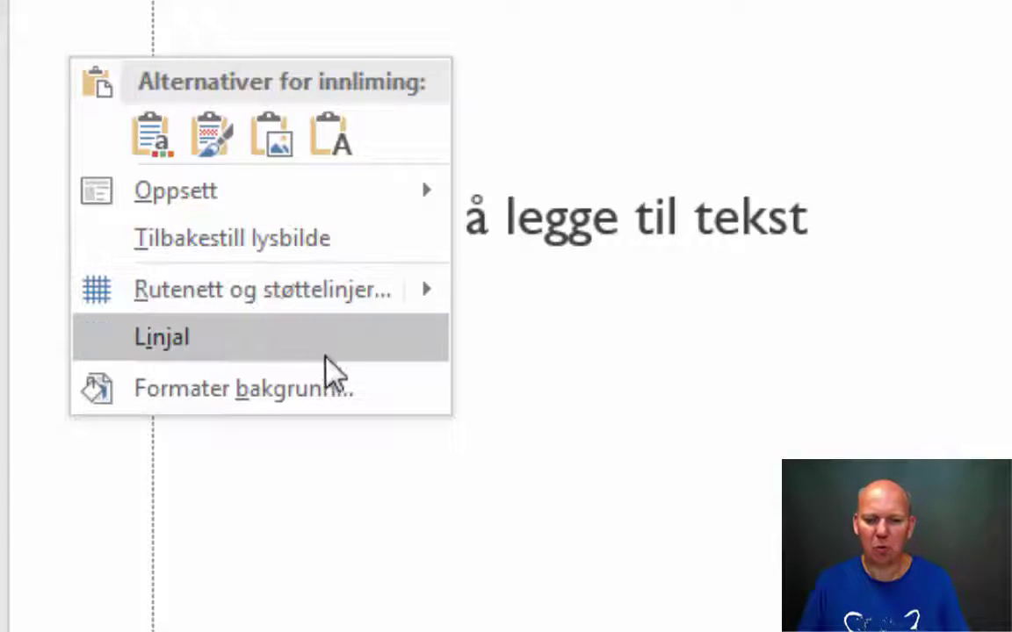
pyautogui.click(329, 393)
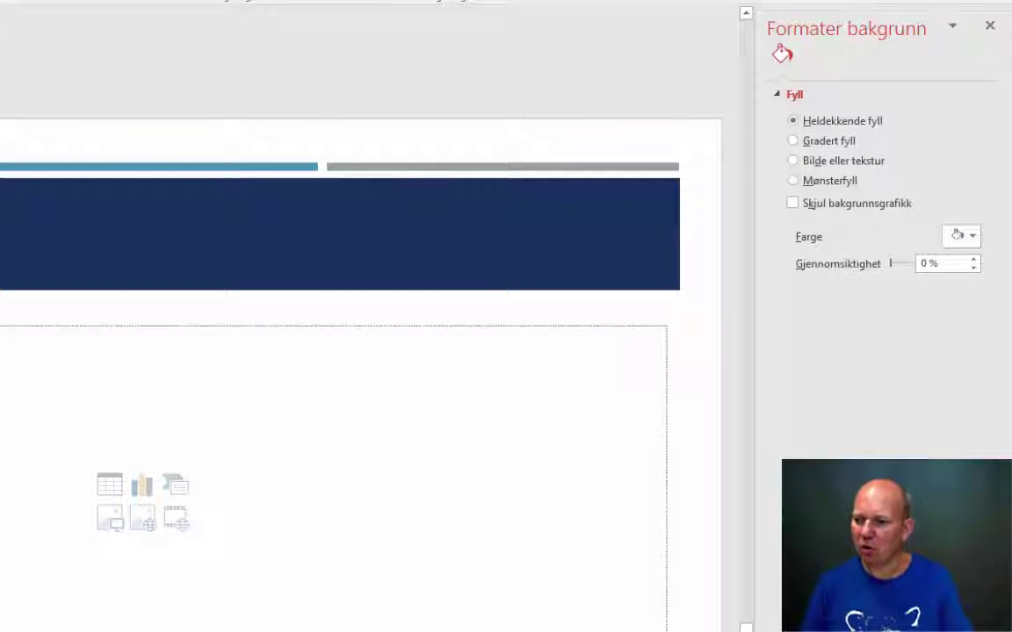
# Try a light-blue solid background, then switch to picture or texture fill
pyautogui.click(831, 167)
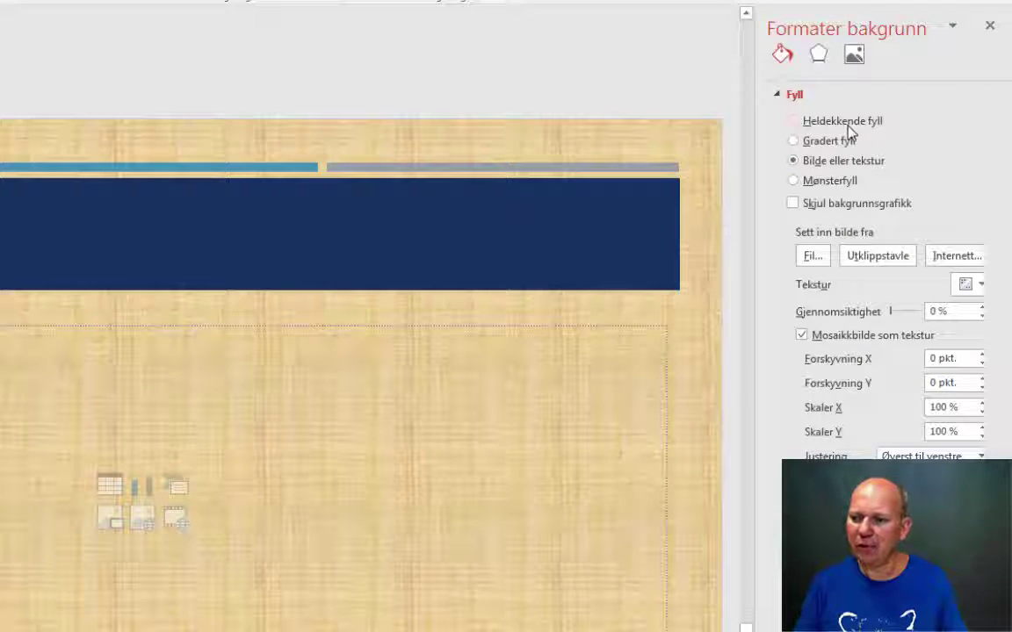
pyautogui.click(848, 127)
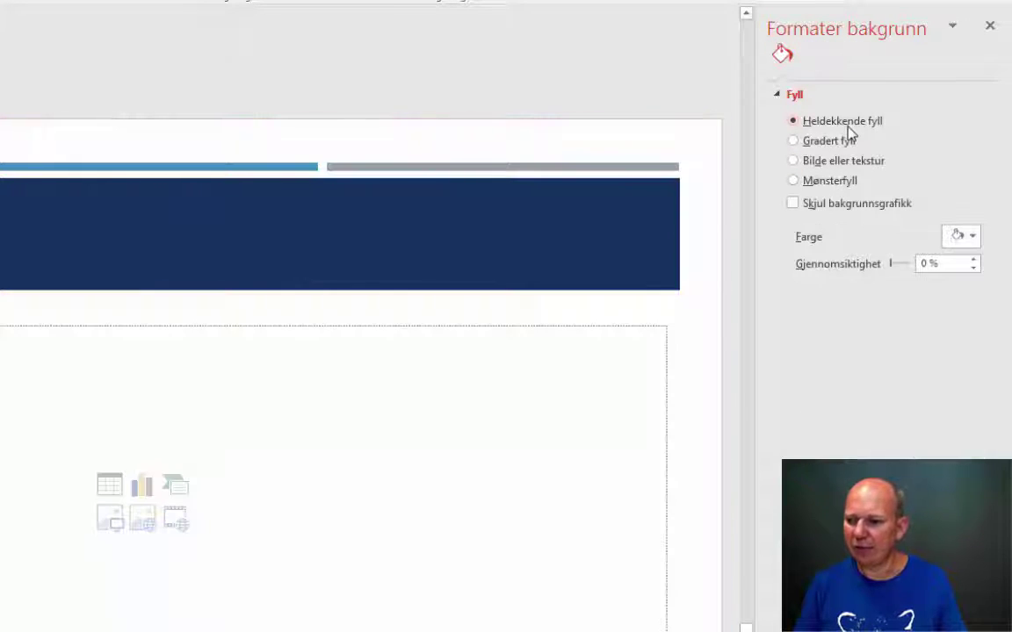
pyautogui.click(969, 243)
pyautogui.click(923, 325)
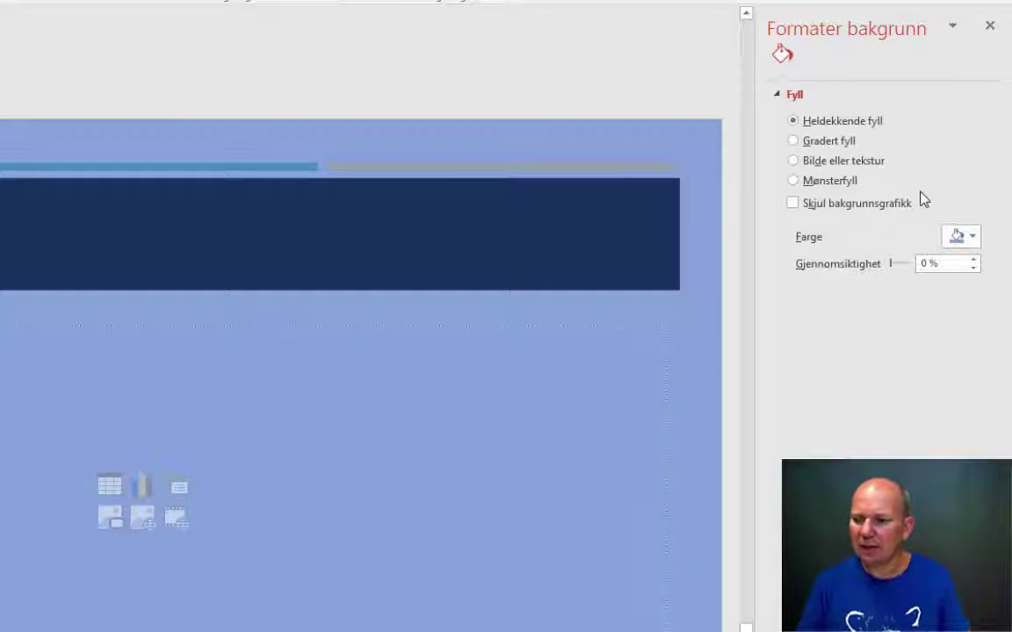
pyautogui.click(796, 164)
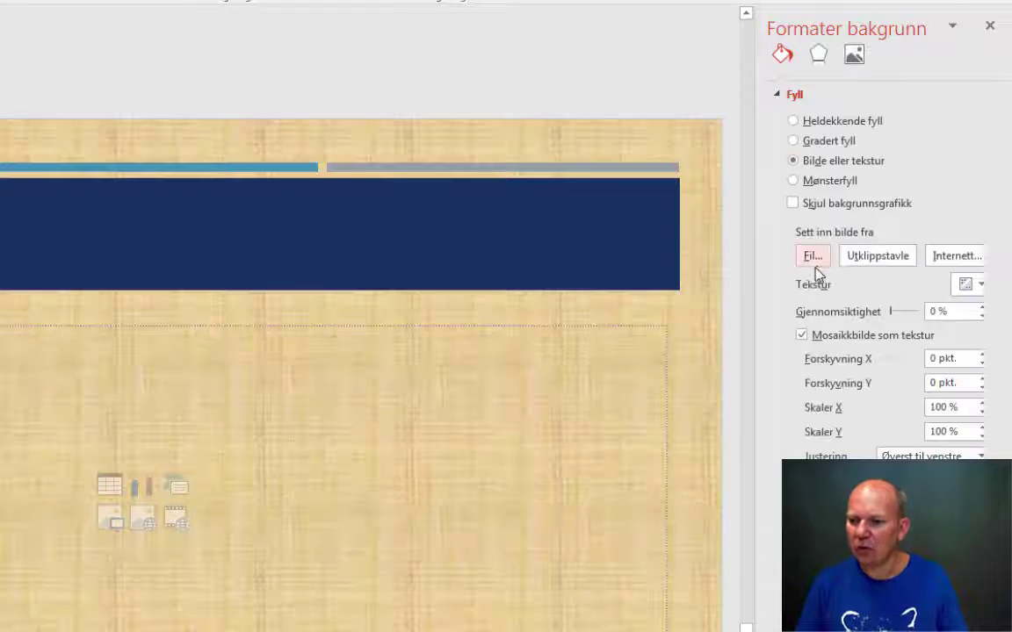
# Insert Blick_auf_Halden_2 from file as the slide background picture
pyautogui.click(811, 266)
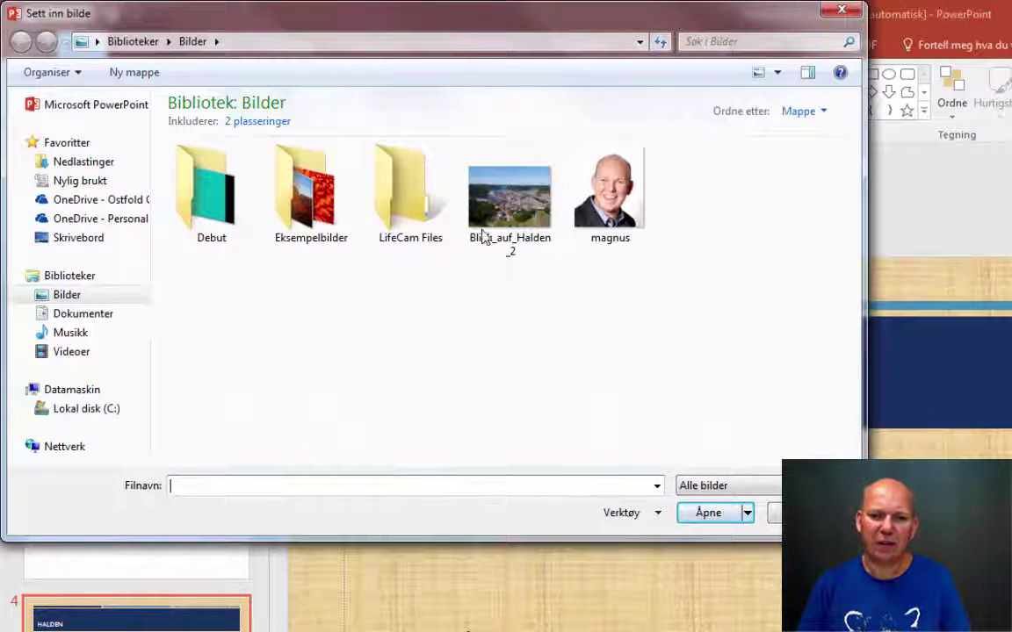
pyautogui.click(514, 215)
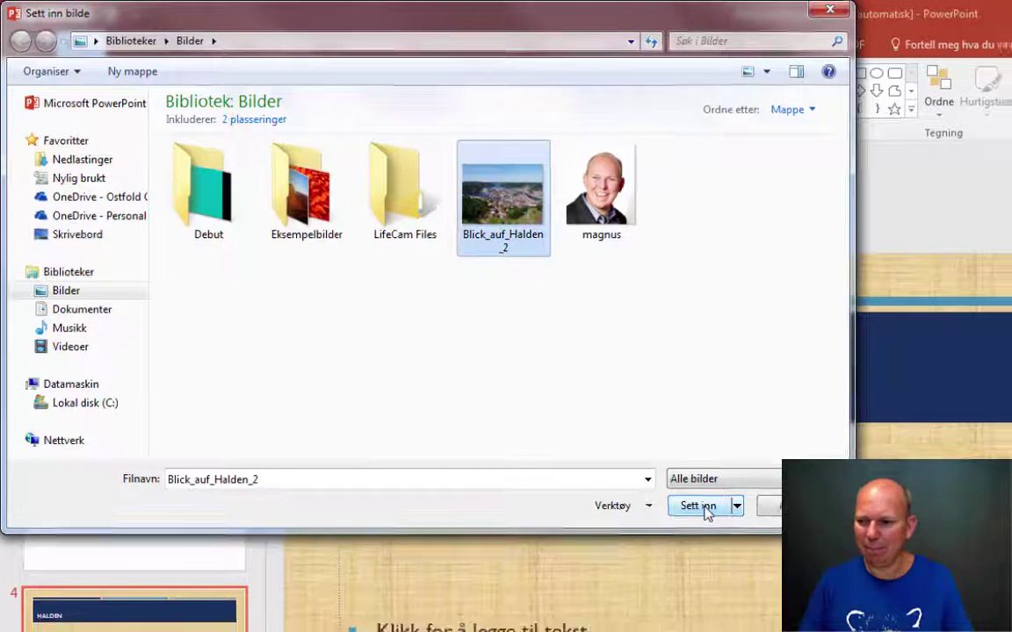
pyautogui.click(716, 520)
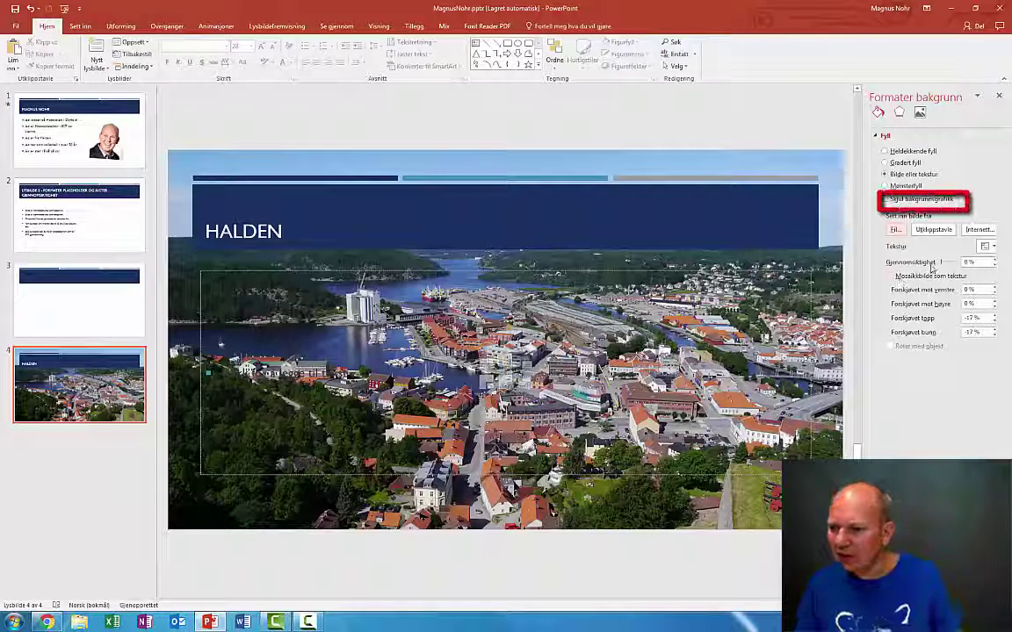
pyautogui.click(885, 200)
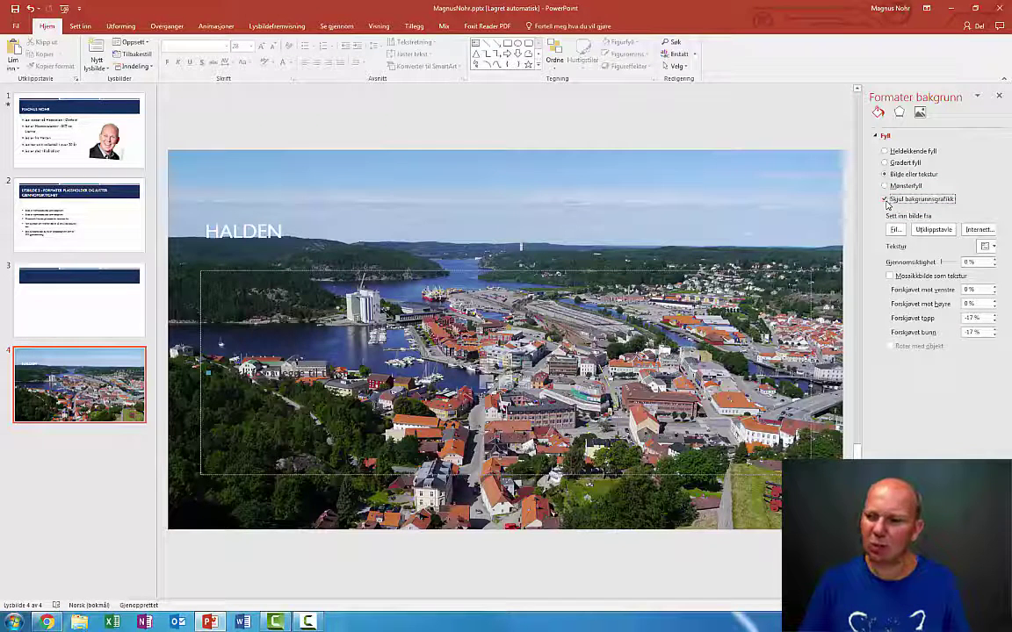
pyautogui.click(885, 200)
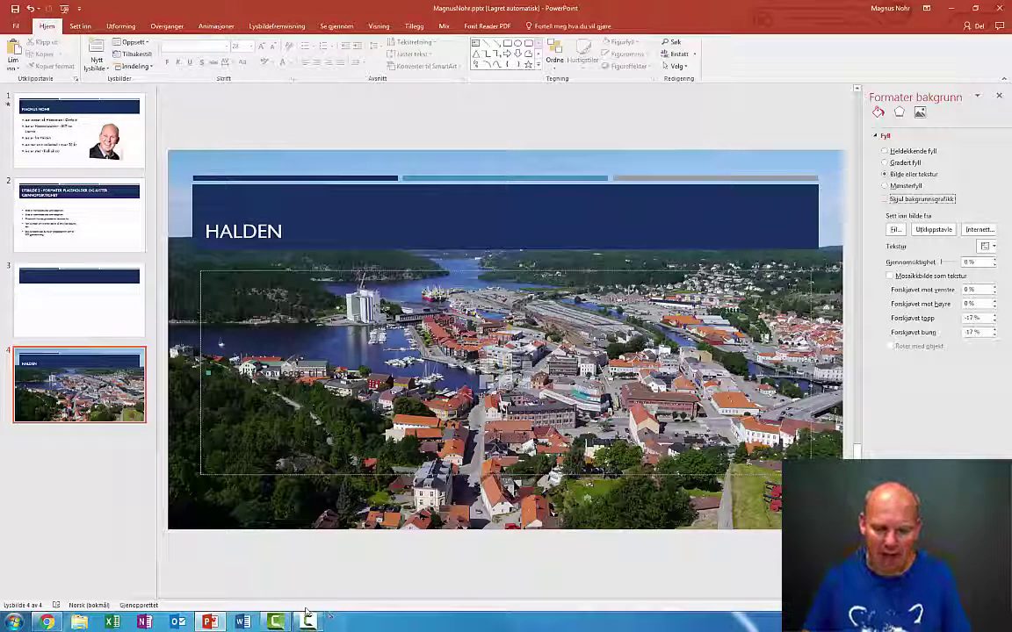
# Select the HALDEN slide's content placeholder to enter the six bullet points
pyautogui.click(505, 372)
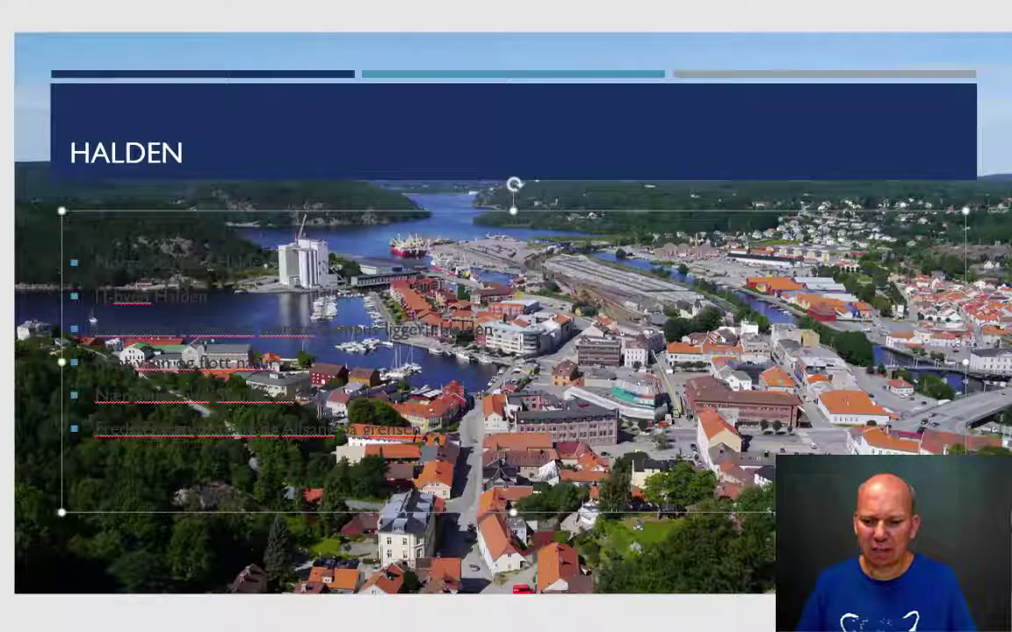
# Fill the bullet text box with grey at 30% transparency, then select all six bullets
pyautogui.rightClick(420, 321)
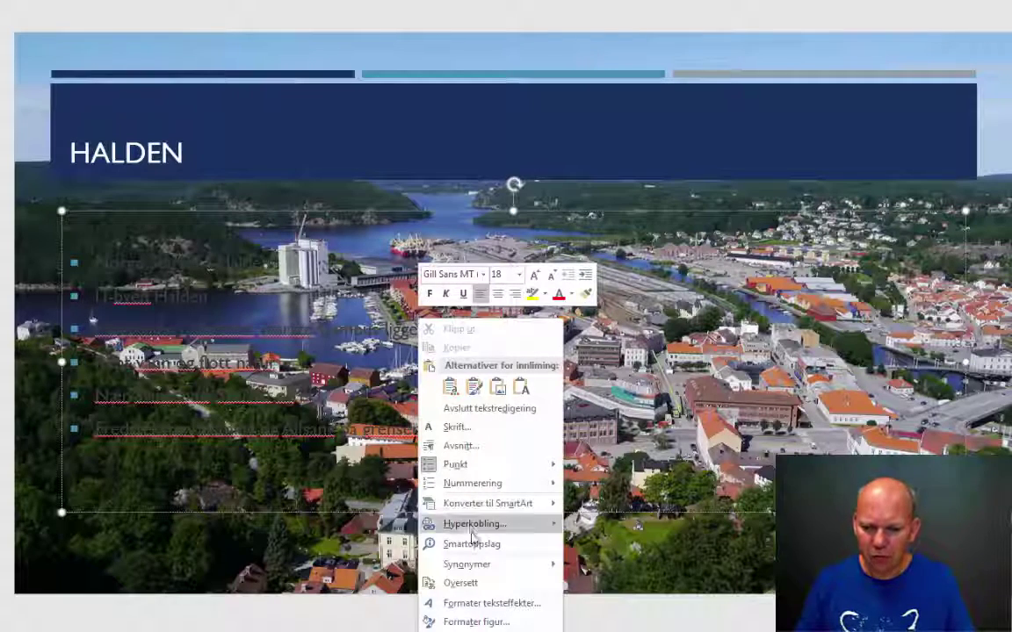
pyautogui.click(479, 623)
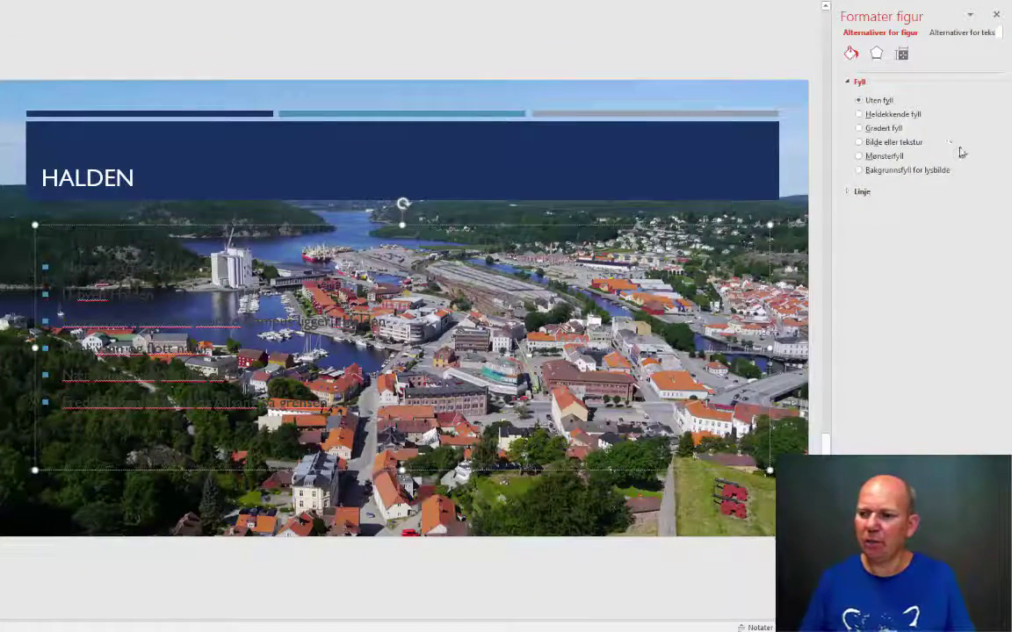
pyautogui.click(879, 119)
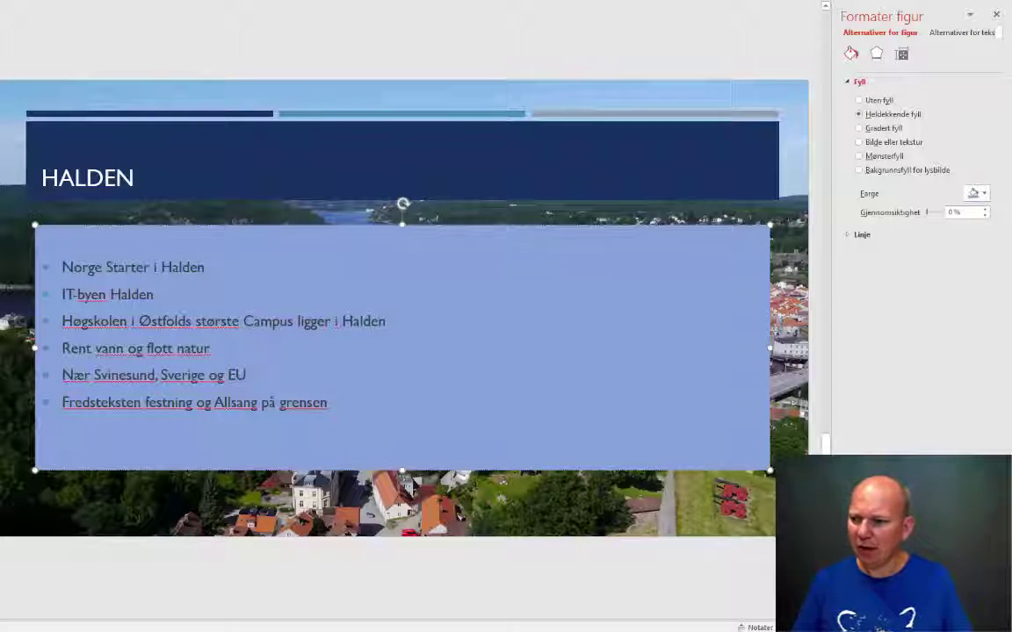
pyautogui.click(978, 193)
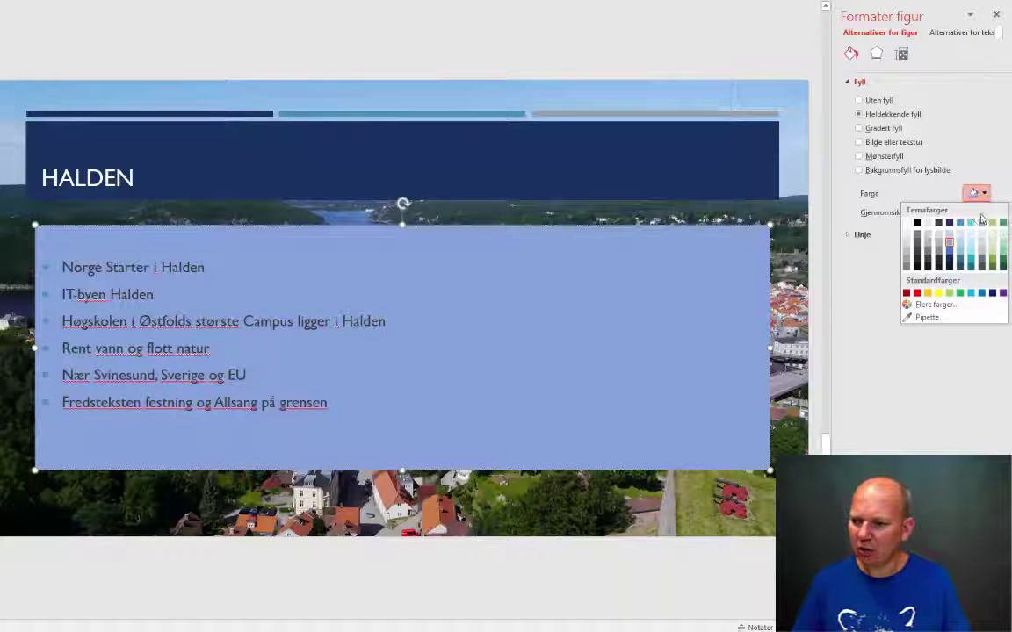
pyautogui.click(908, 260)
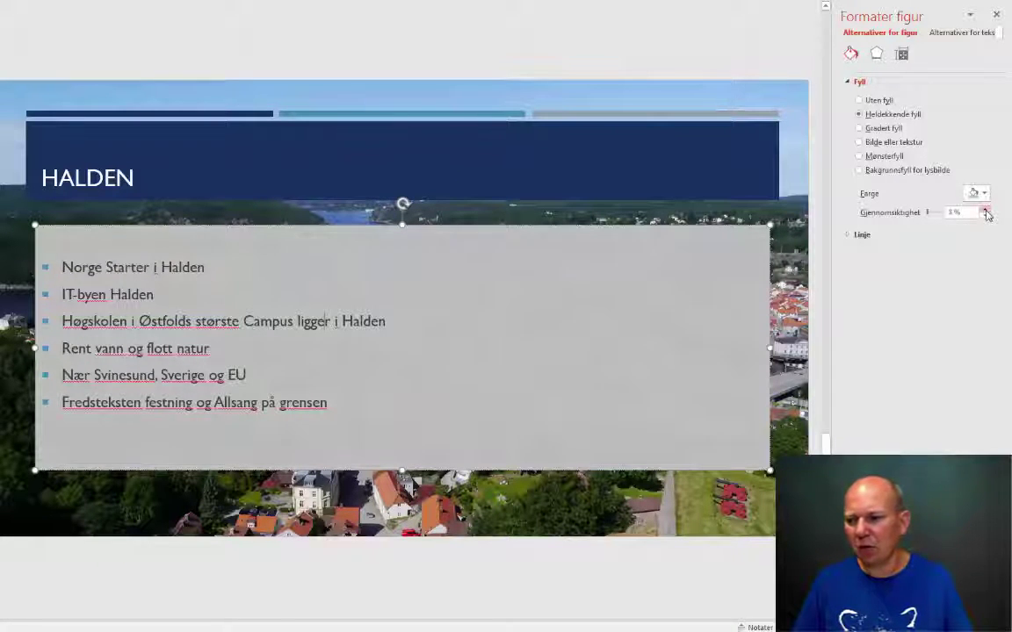
pyautogui.moveTo(985, 213); pyautogui.dragTo(985, 215)
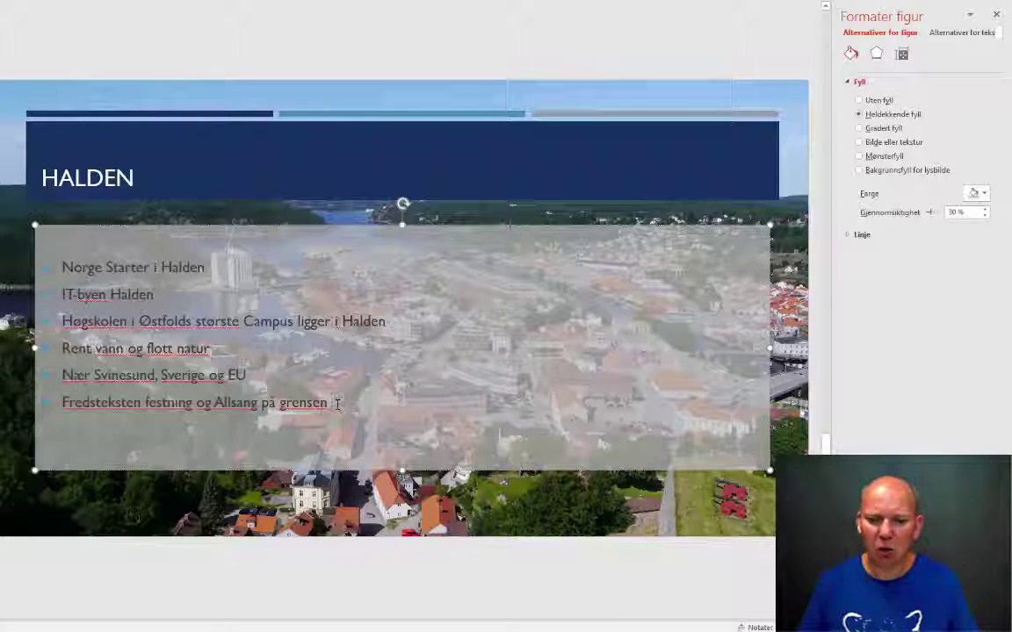
pyautogui.moveTo(336, 403); pyautogui.dragTo(64, 266)
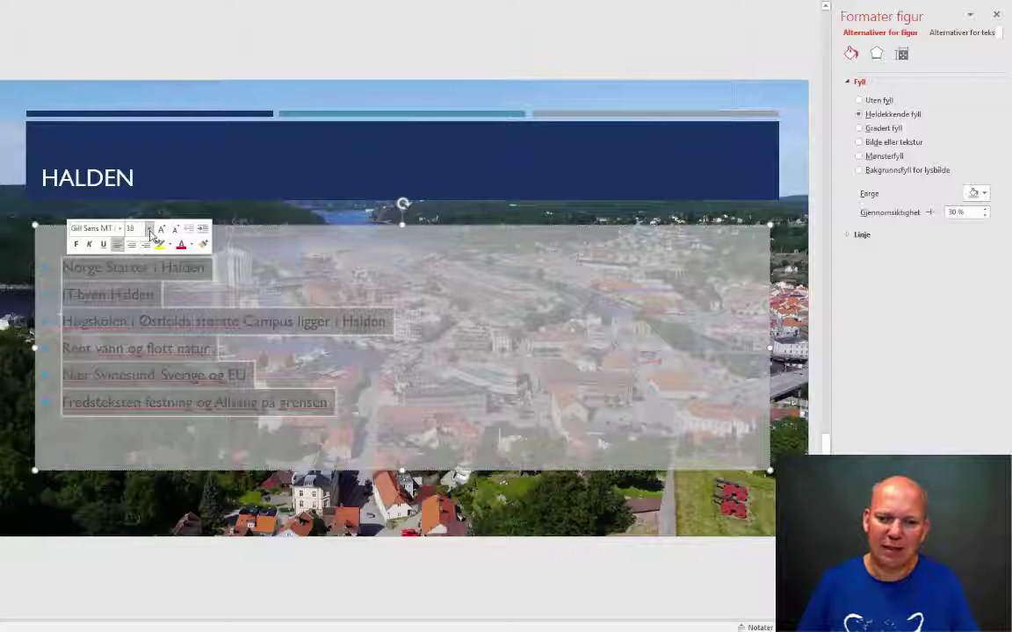
# Set the bullet text to font size 32
pyautogui.click(148, 228)
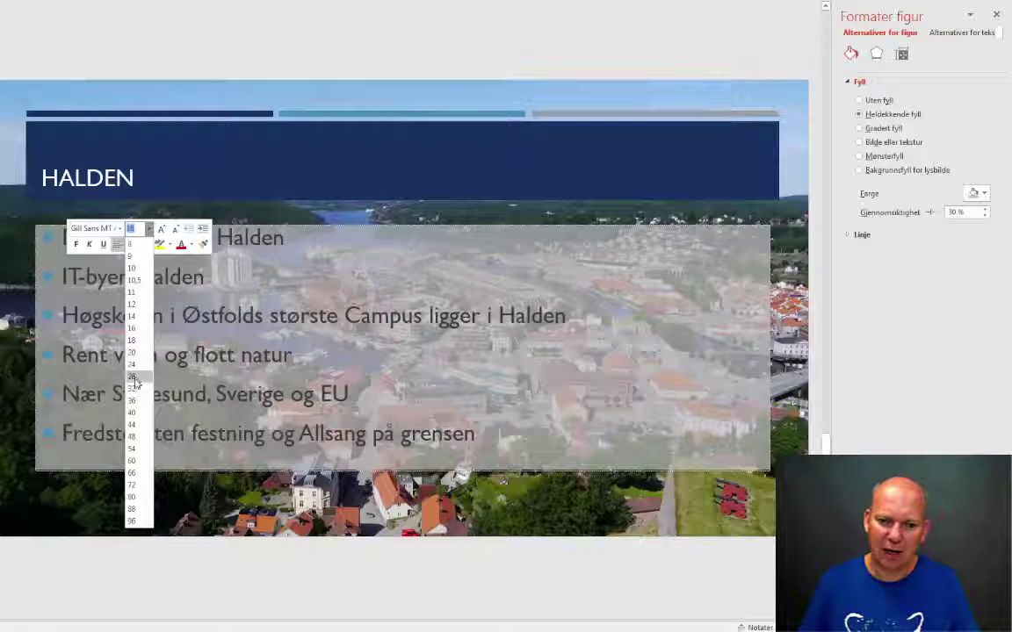
pyautogui.click(133, 389)
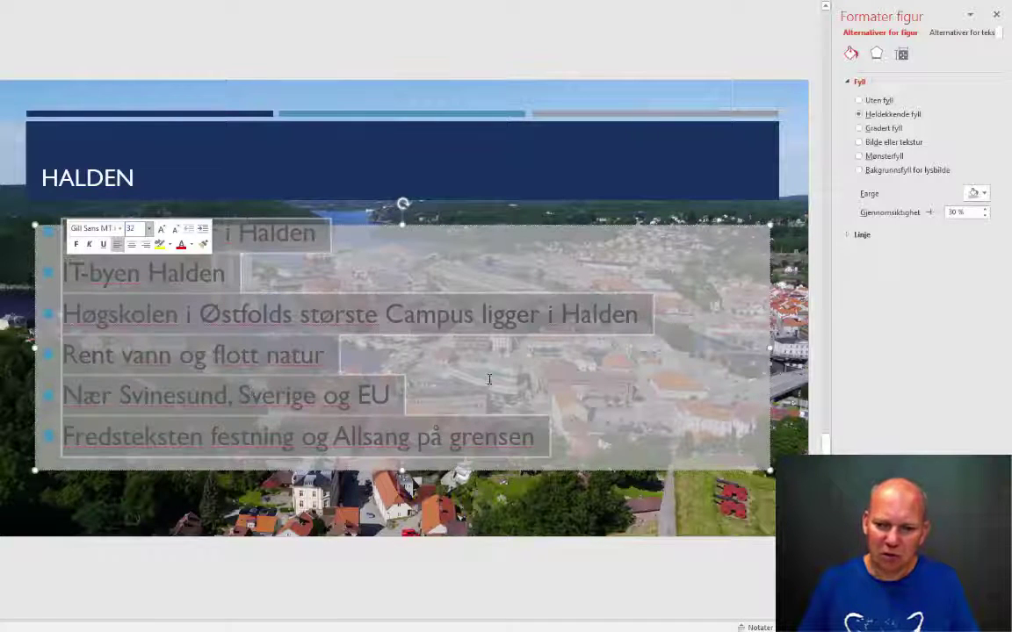
pyautogui.click(514, 234)
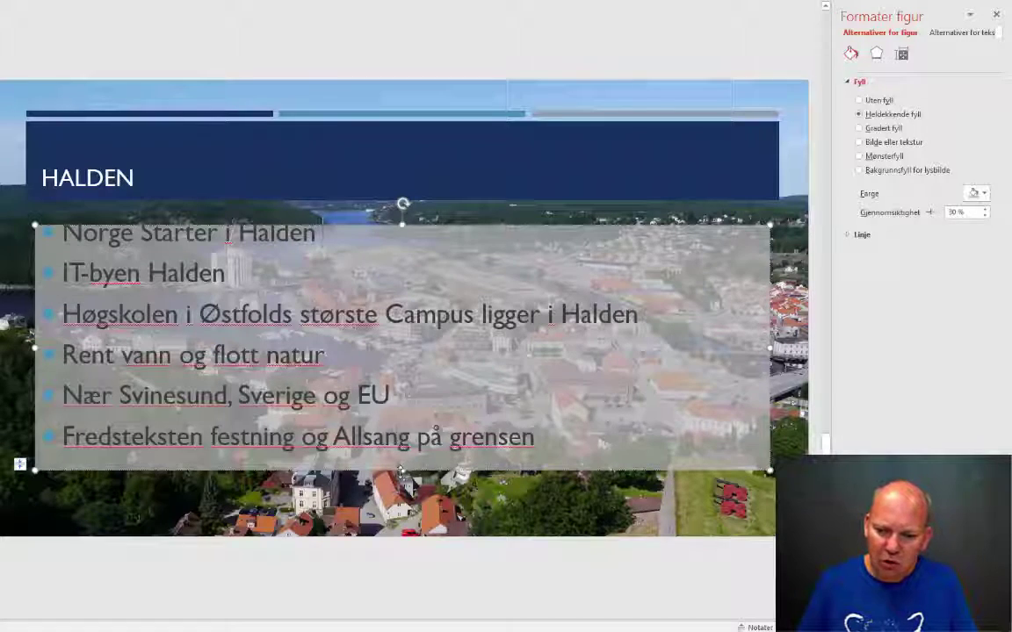
# Stretch the grey box taller, narrow it from the right, and shift it toward the slide centre
pyautogui.moveTo(400, 472); pyautogui.dragTo(396, 505)
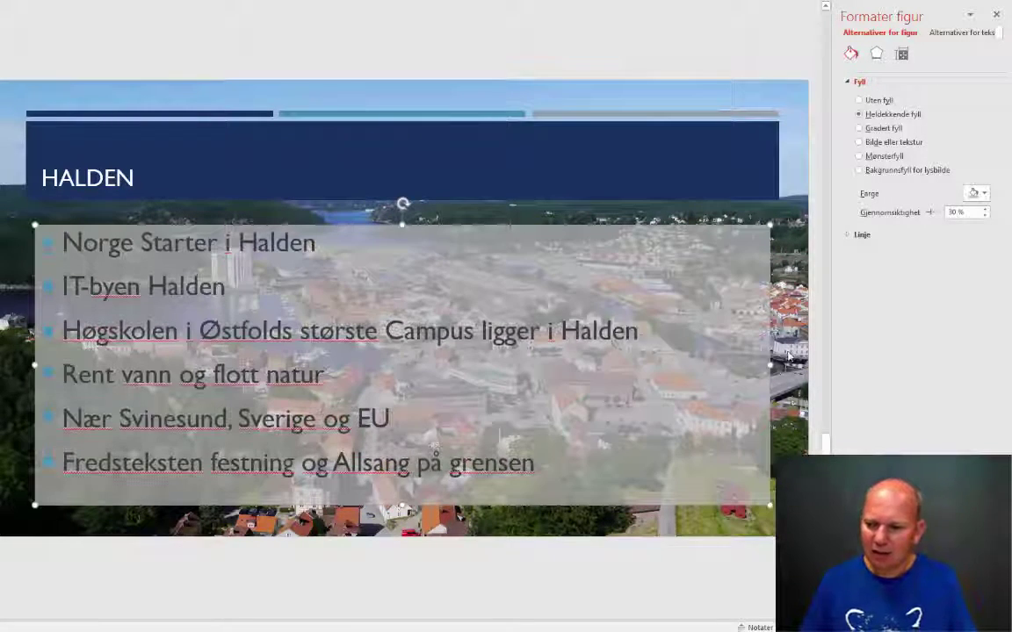
pyautogui.moveTo(768, 365); pyautogui.dragTo(665, 372)
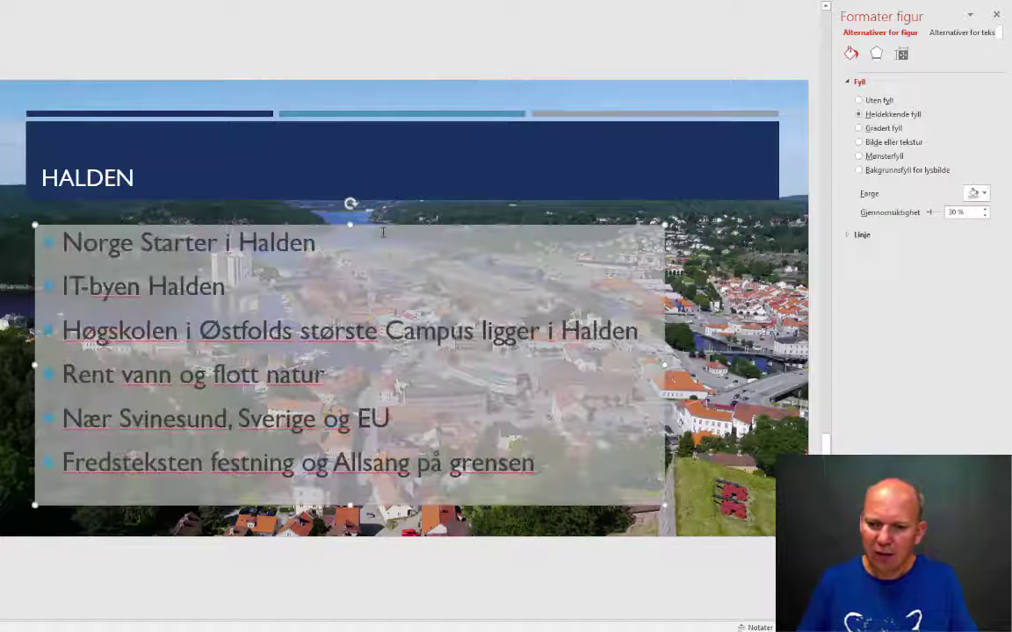
pyautogui.moveTo(383, 230); pyautogui.dragTo(432, 235)
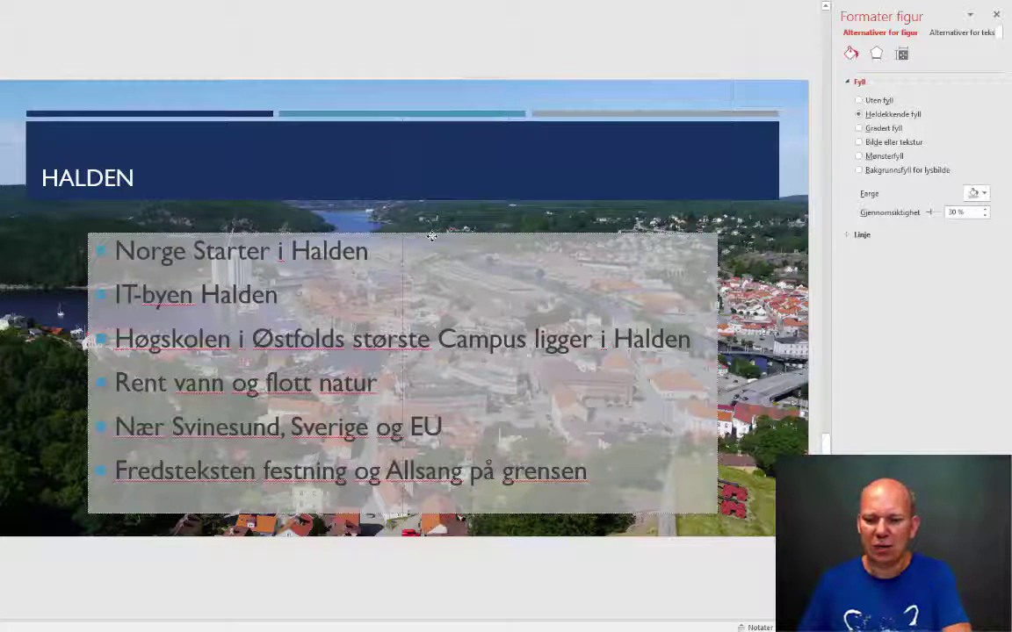
pyautogui.moveTo(432, 236); pyautogui.dragTo(434, 239)
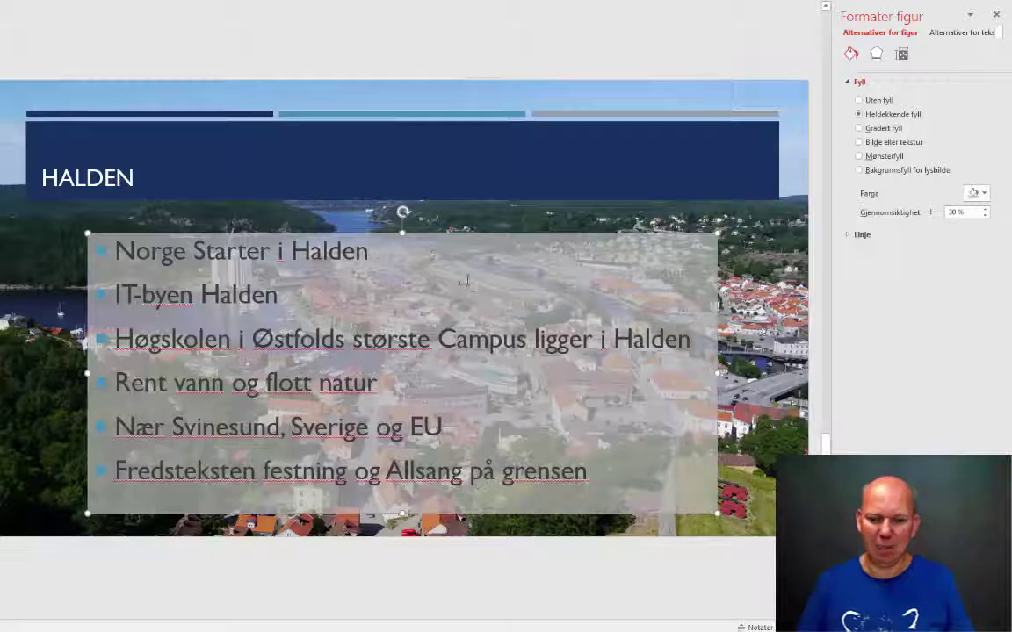